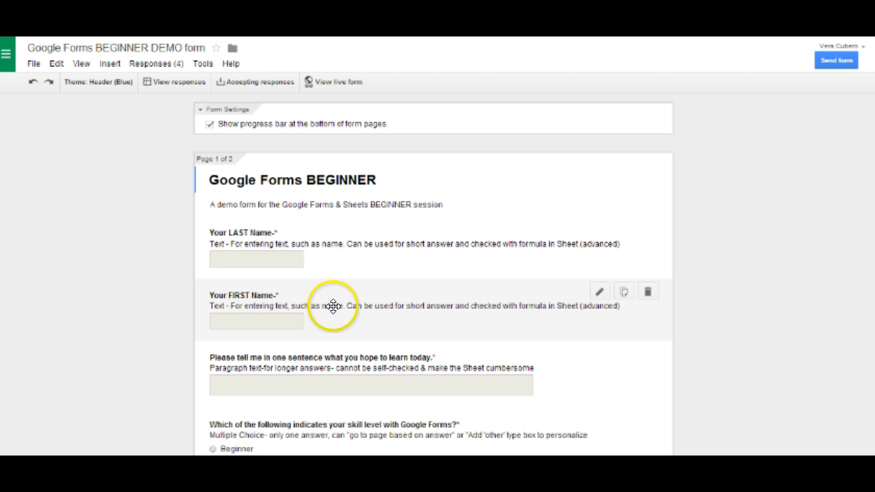
Step: Open the "Your FIRST Name-" question for editing and toggle its required setting off and back on
click(599, 293)
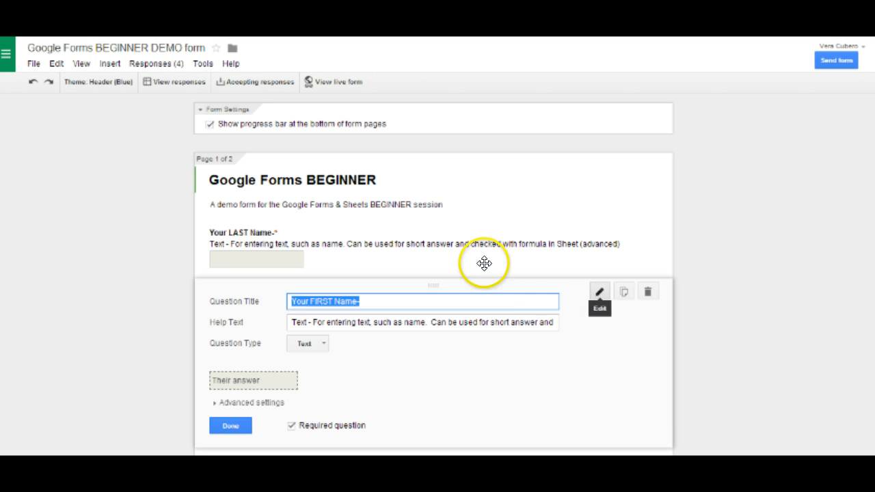
scroll(451, 236, down, 1)
scroll(449, 234, down, 1)
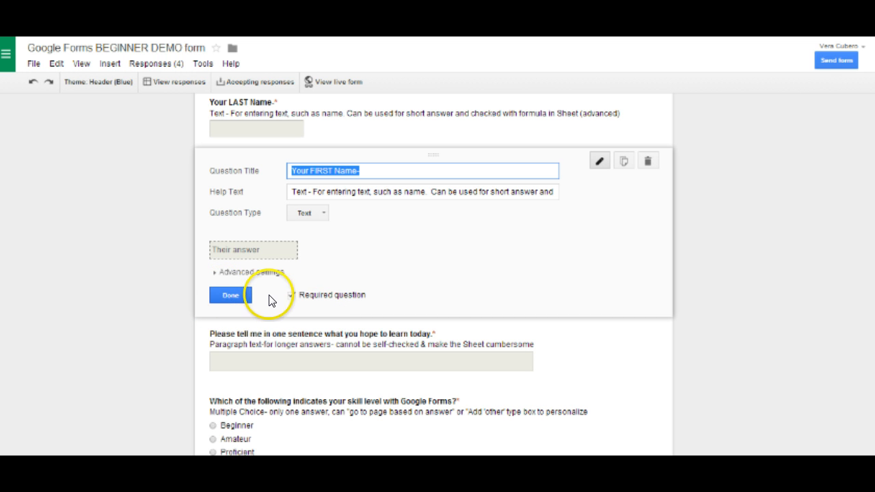
click(293, 296)
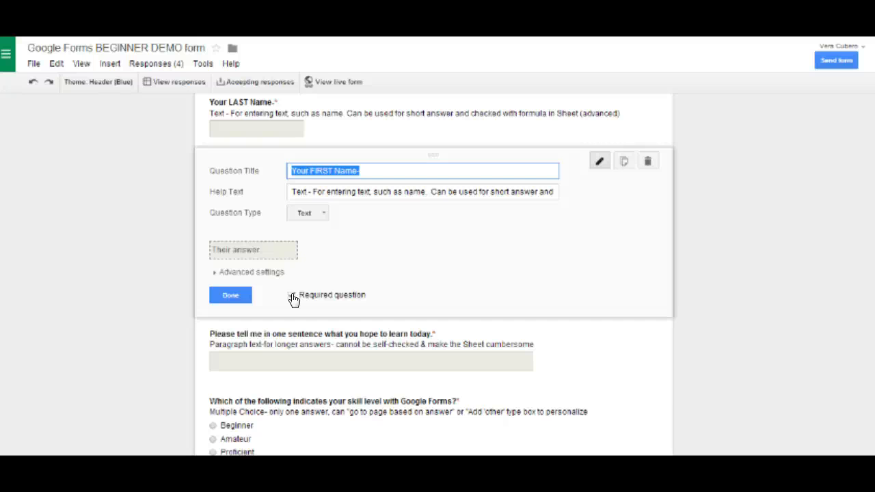
click(292, 295)
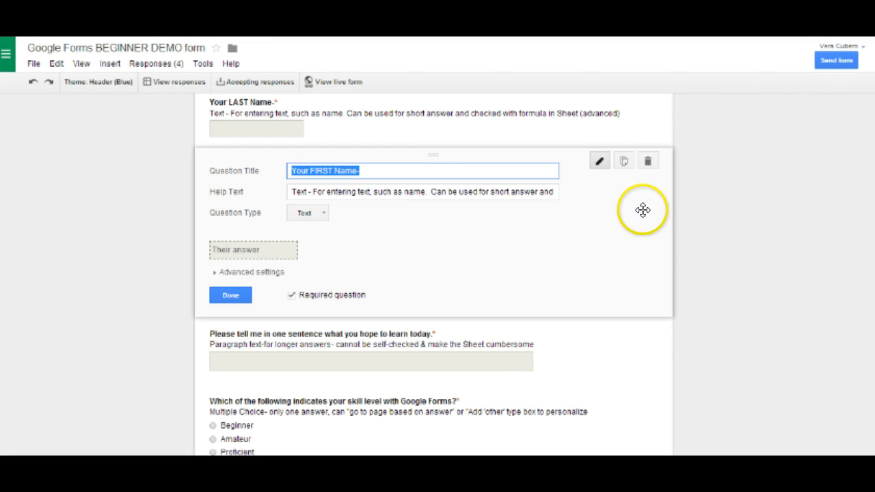
Step: Duplicate the "Your FIRST Name-" question and set the copy's question type to Choose from a list
click(621, 162)
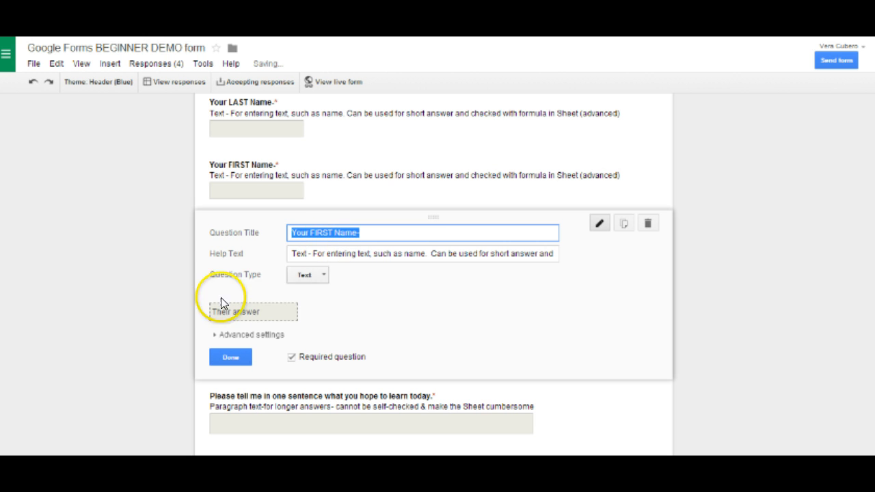
click(326, 275)
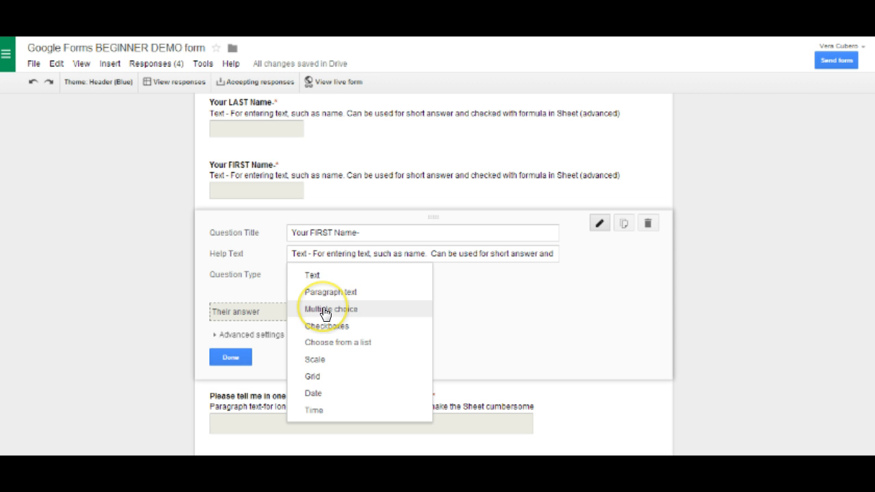
click(326, 342)
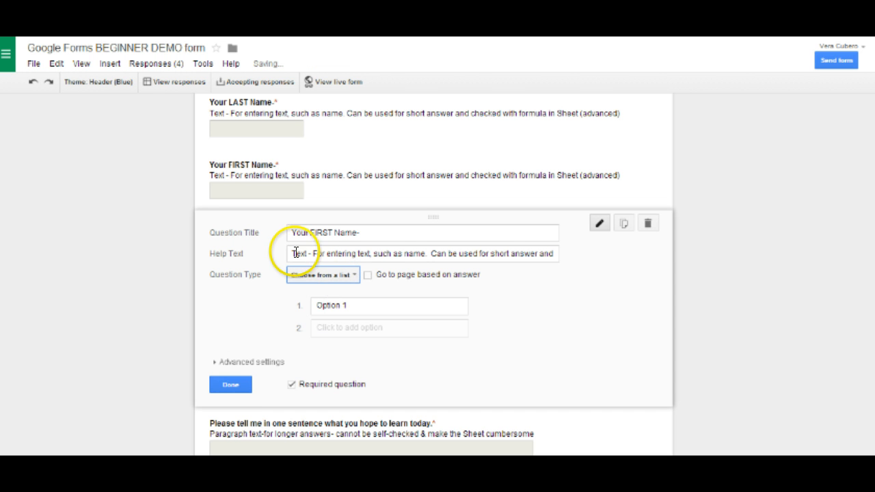
Step: Title the duplicated question "Class block" and replace its help text with "choose your class"
drag(360, 233, 263, 230)
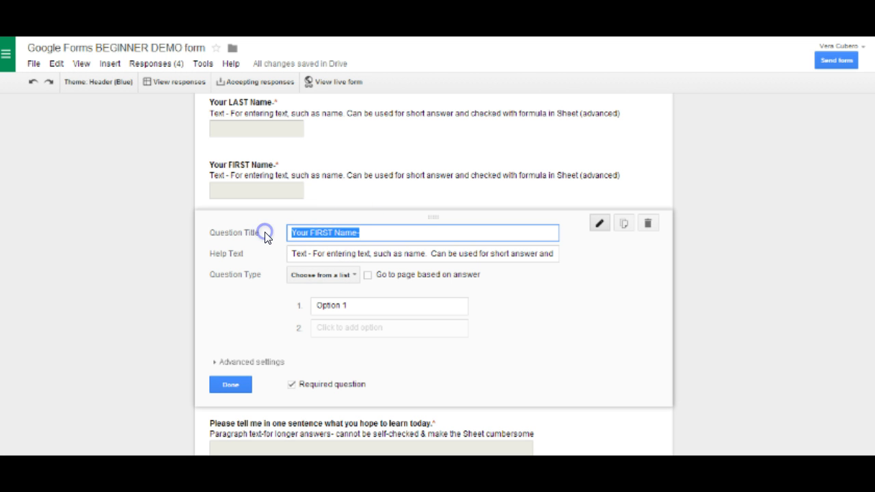
text(V)
key(BackSpace)
text(Cla)
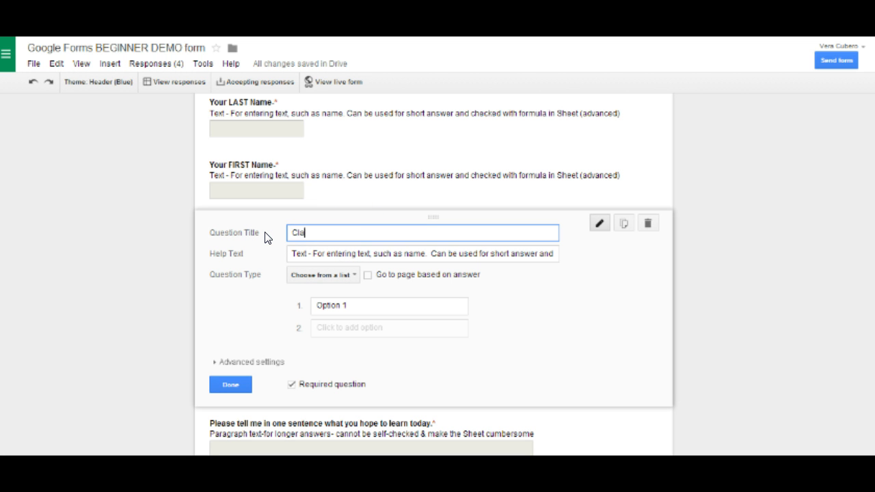
text(ss block)
drag(307, 252, 608, 290)
text(choose)
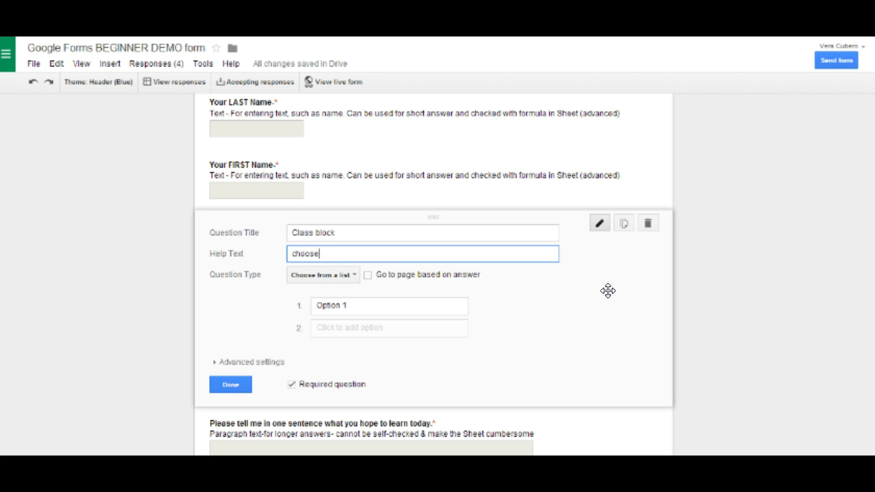
text( your class)
Step: Enter "block 1" and "block 2" as the first two list options of the Class block question
click(348, 302)
text(block 1)
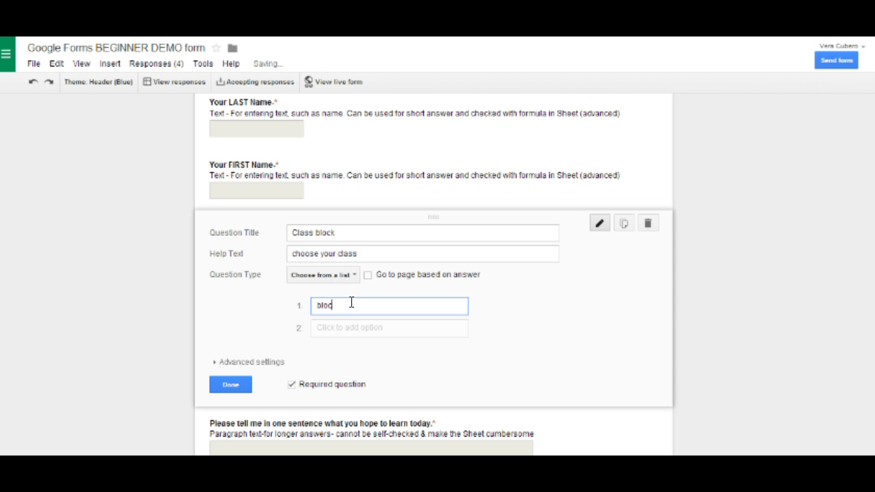
key(Tab)
key(Tab)
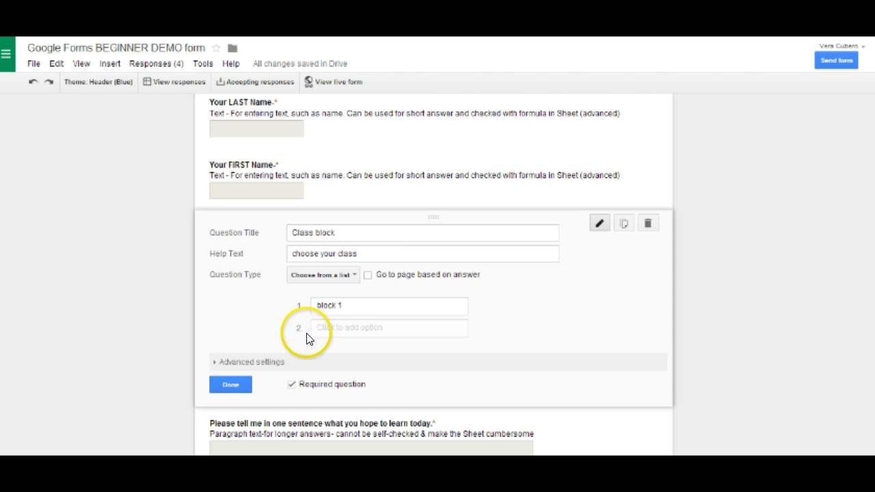
click(328, 329)
key(BackSpace)
key(BackSpace)
key(BackSpace)
key(BackSpace)
key(BackSpace)
key(BackSpace)
key(BackSpace)
key(BackSpace)
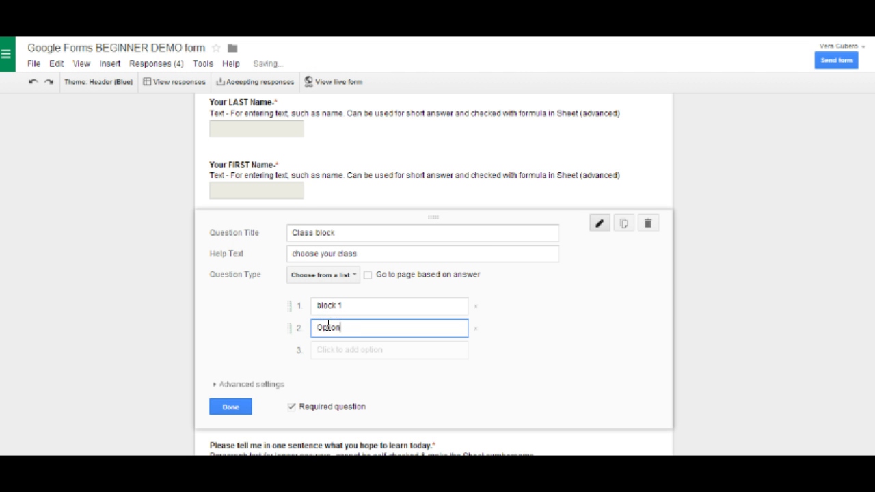
text(bl)
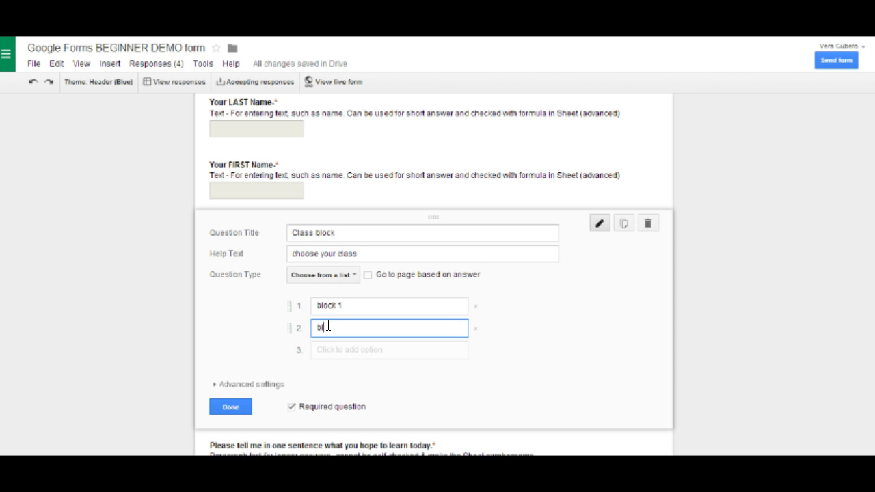
text(ock 2)
key(Tab)
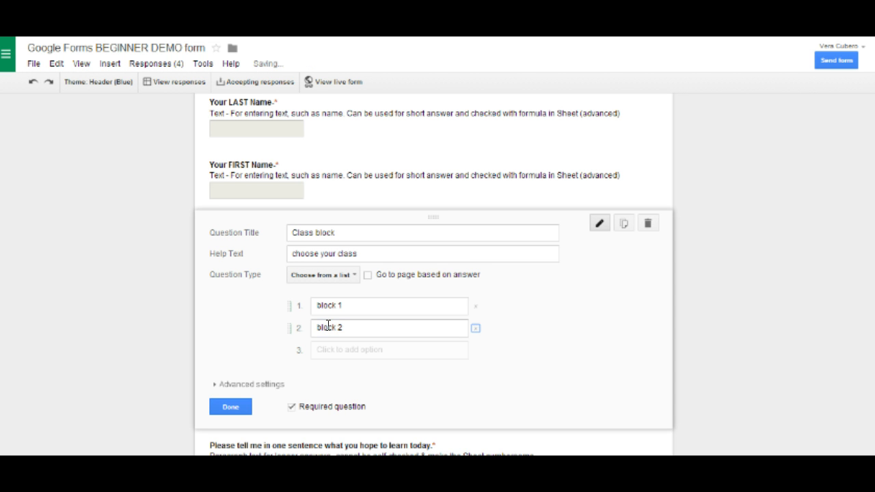
Step: Add "block 3" and "block 4" as list options and finish editing the Class block question
key(Tab)
text(blo)
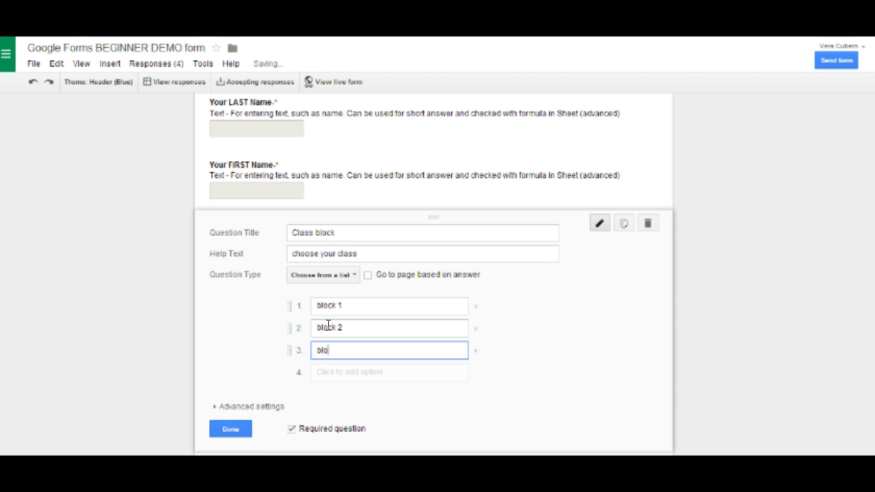
text(ck 3)
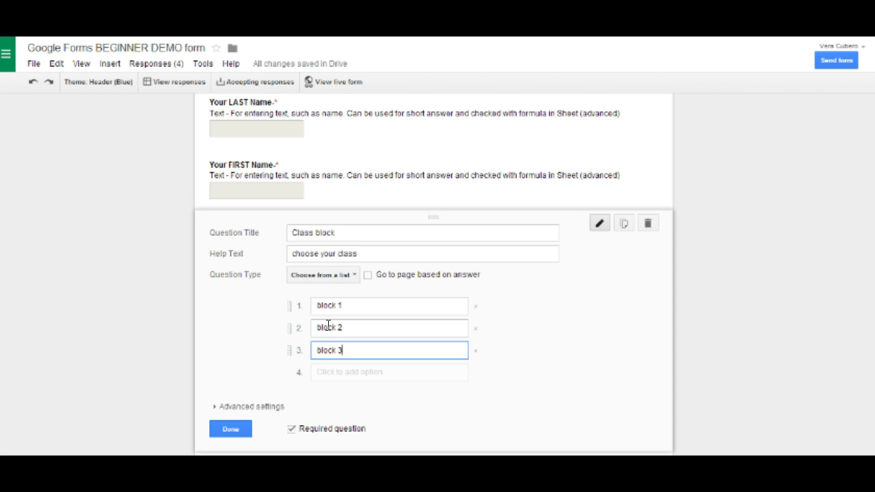
key(Tab)
key(Tab)
text(bl)
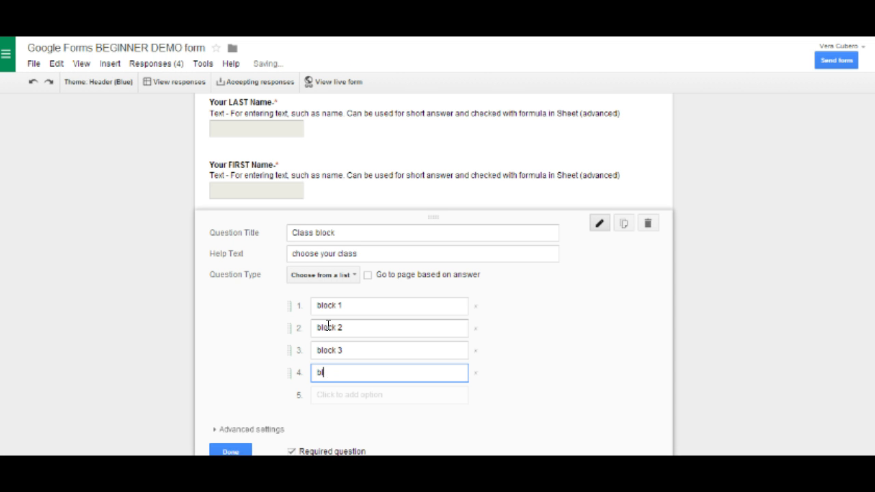
text(ock 4)
scroll(269, 376, down, 1)
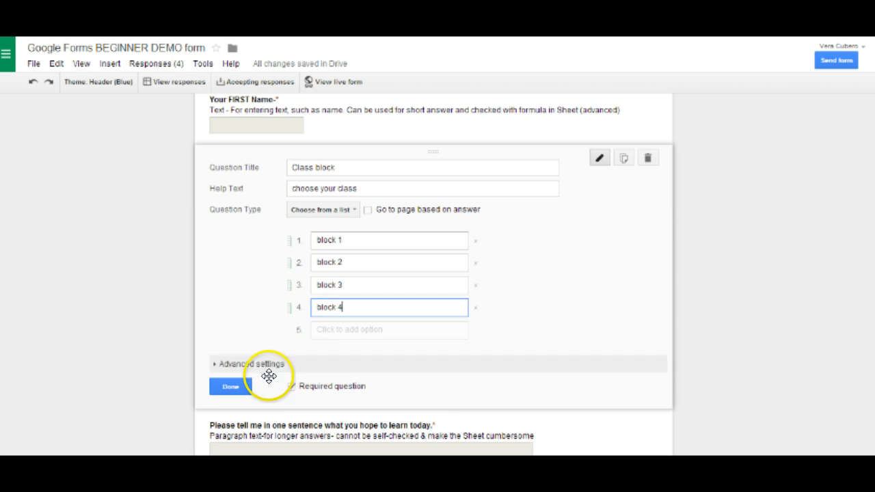
click(230, 386)
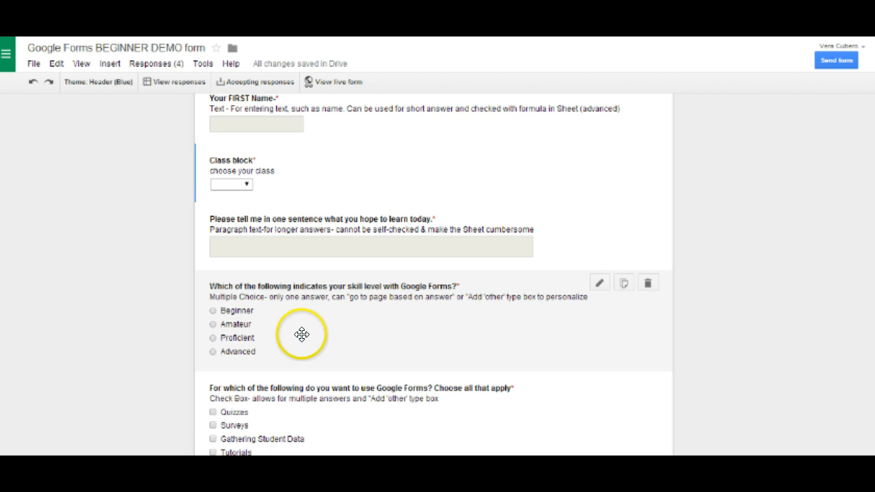
Step: Edit the multiple-choice question about Google Forms skill level to shuffle its option order and include an "Other" answer
scroll(246, 334, down, 1)
click(597, 220)
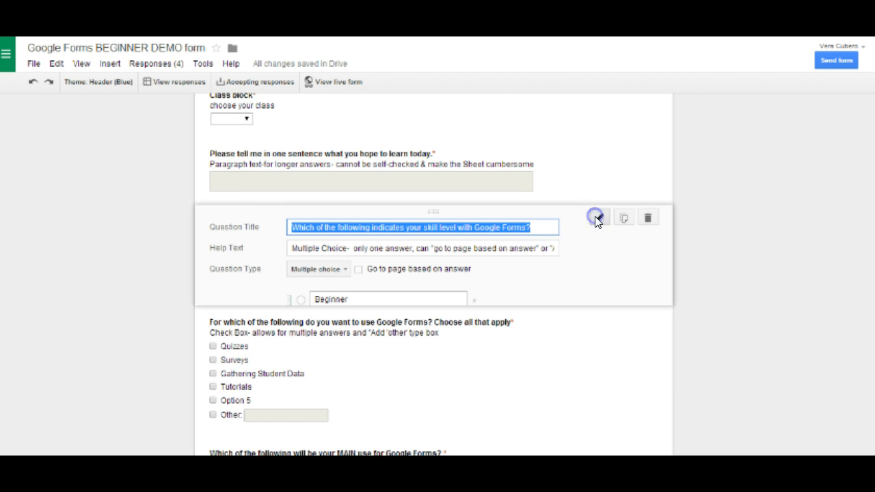
scroll(384, 244, down, 1)
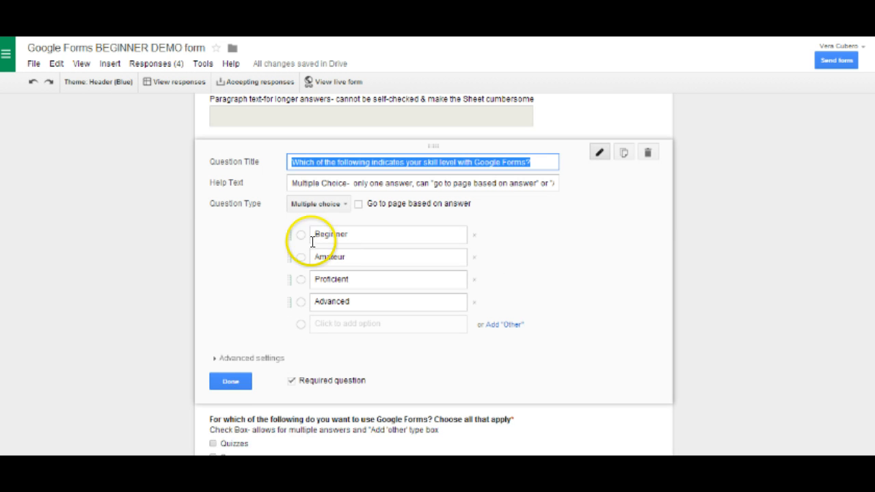
click(219, 356)
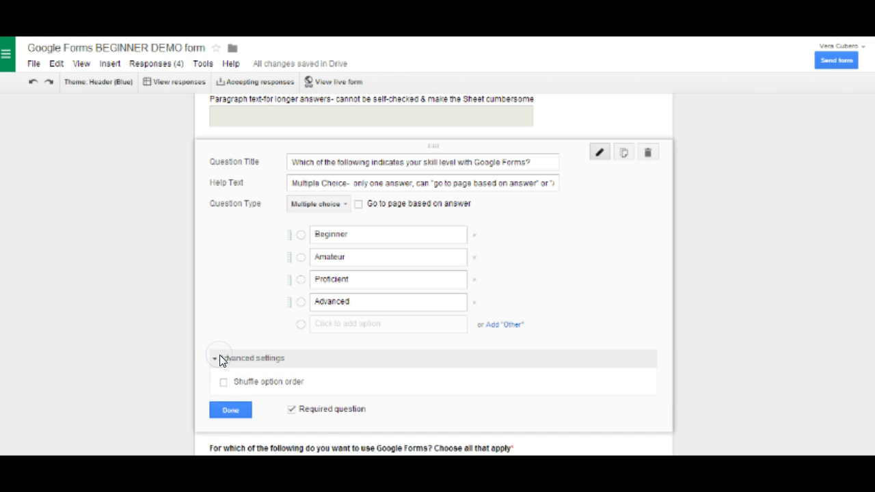
click(226, 344)
scroll(229, 341, down, 1)
click(230, 306)
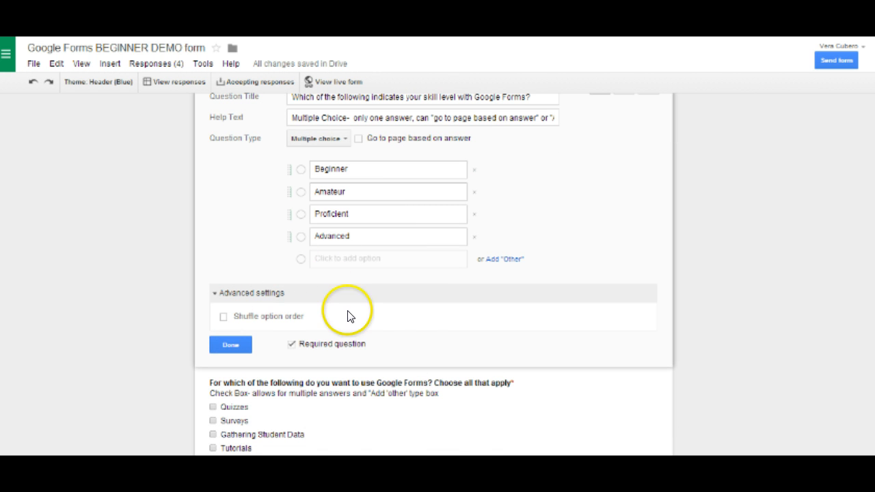
click(223, 317)
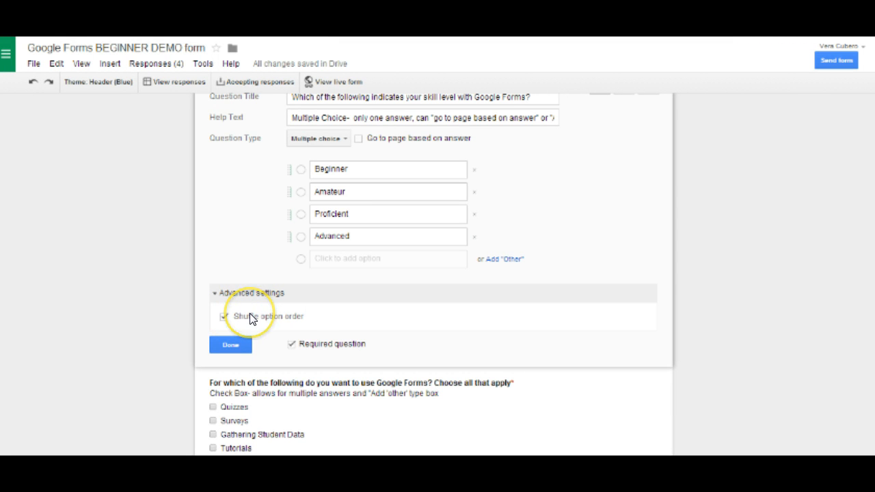
click(506, 261)
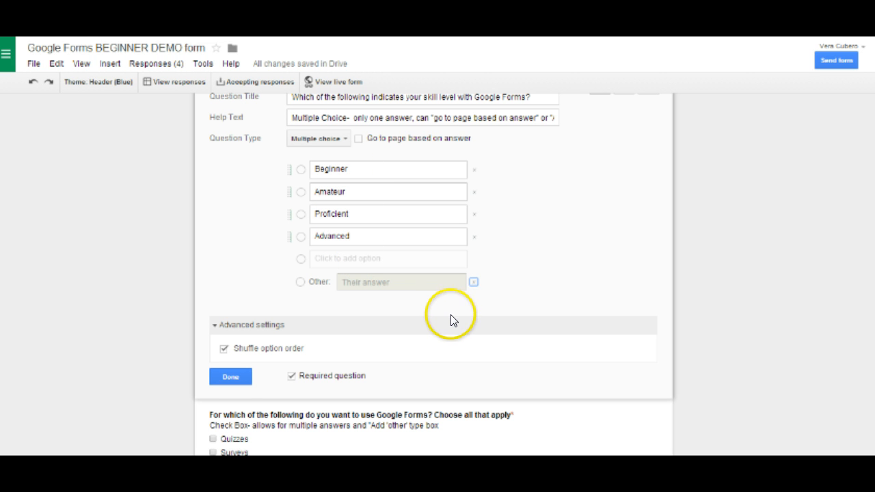
Step: Open the "MAIN use for Google Forms" question for editing and turn on Go to page based on answer
scroll(424, 312, down, 1)
scroll(424, 313, down, 2)
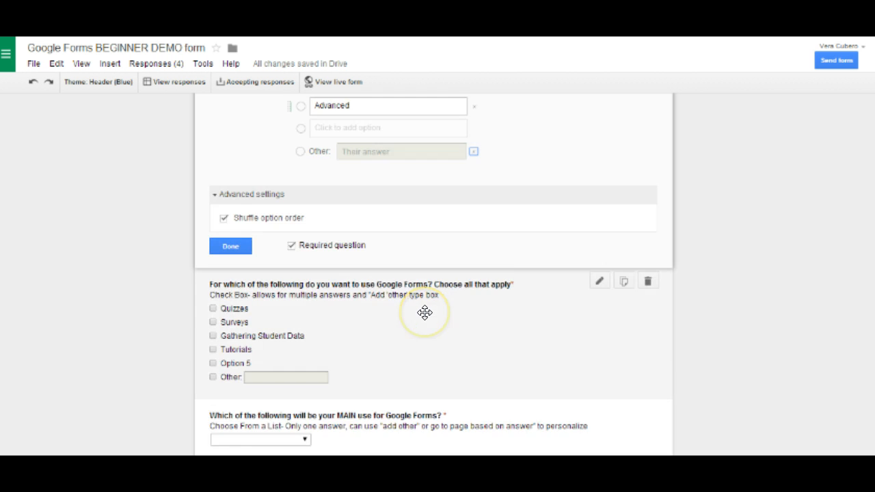
click(452, 281)
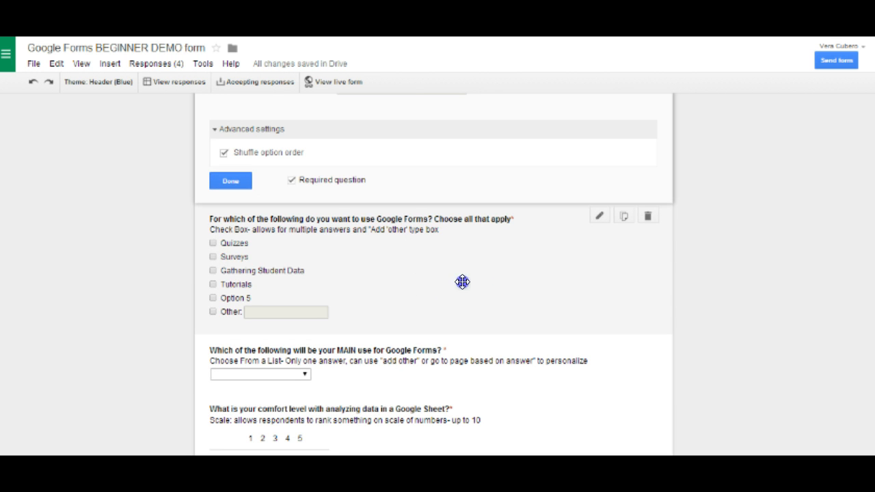
scroll(540, 312, down, 2)
scroll(530, 311, down, 1)
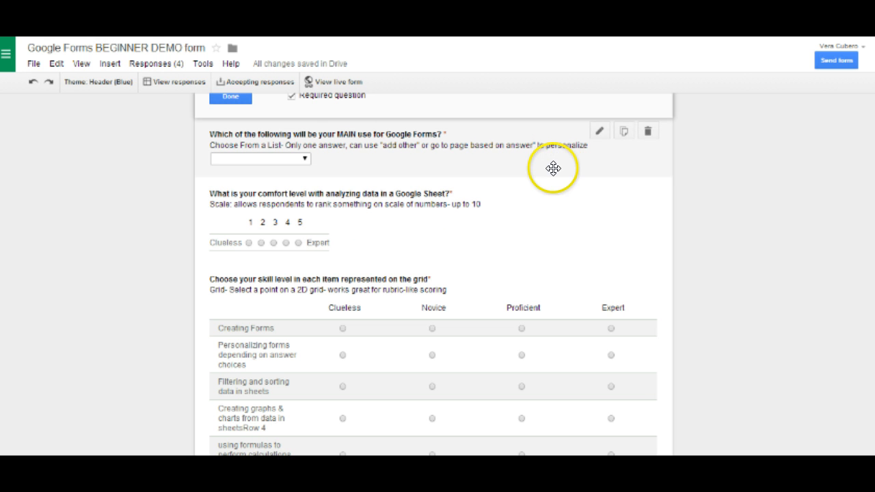
click(597, 130)
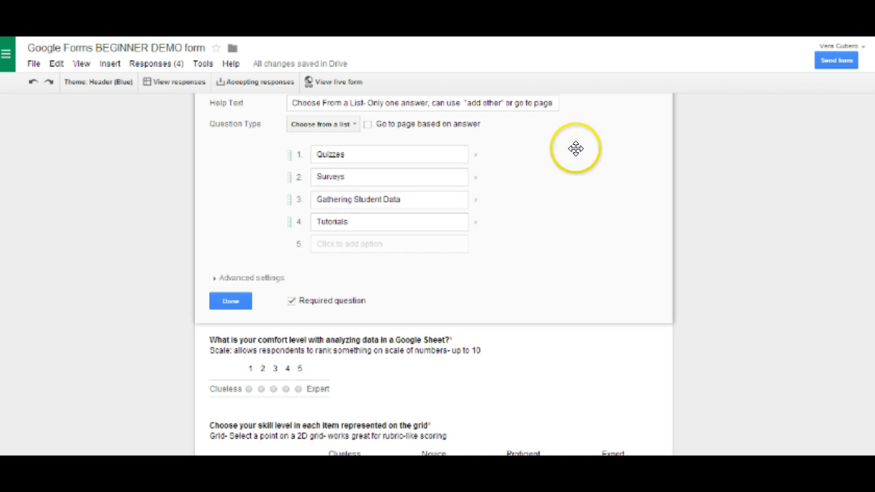
scroll(472, 249, up, 1)
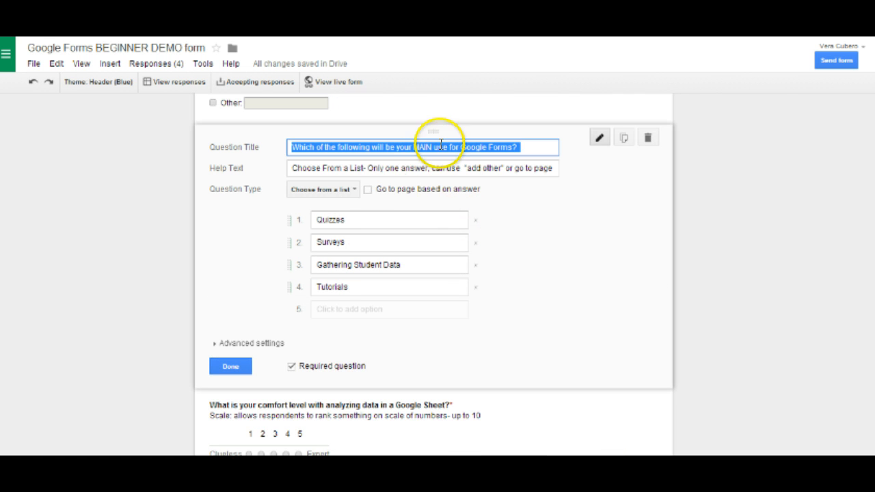
click(367, 190)
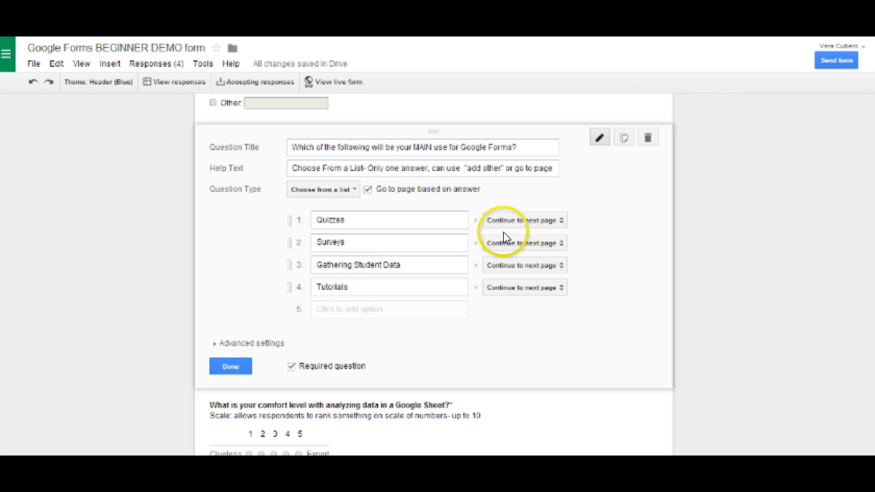
Step: Review the page destinations offered for the Quizzes answer without changing it, and finish editing the question
click(560, 218)
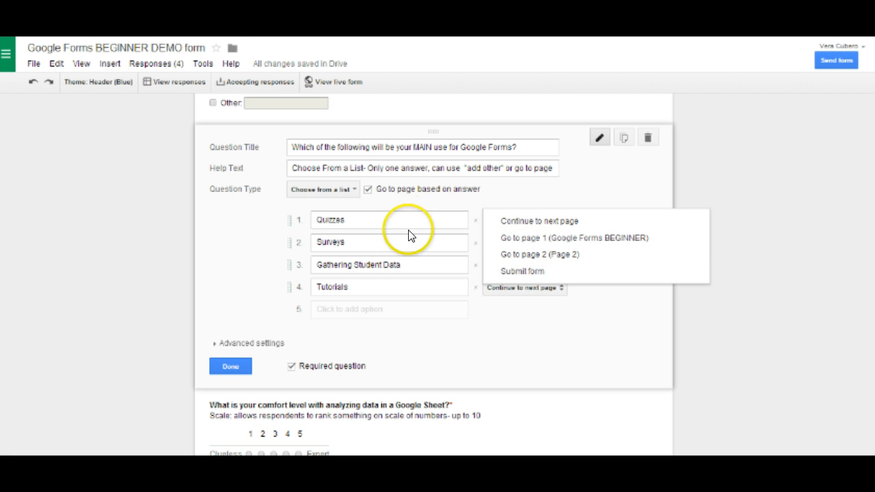
click(525, 314)
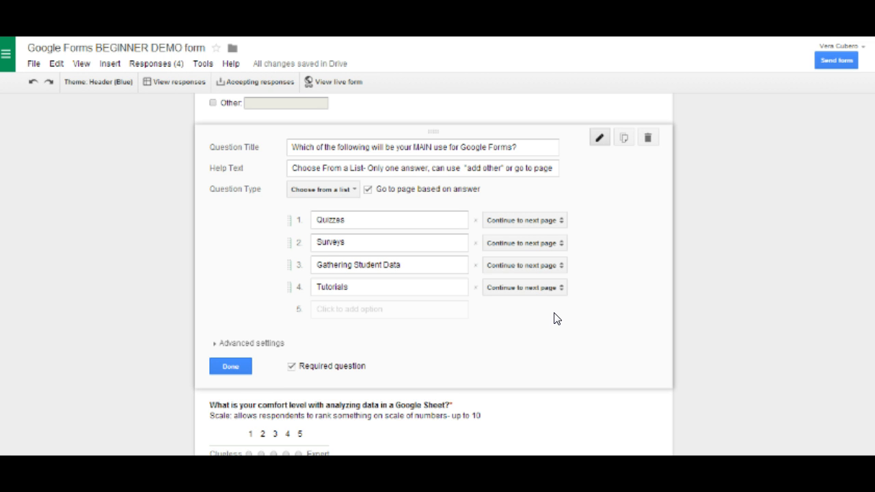
click(231, 366)
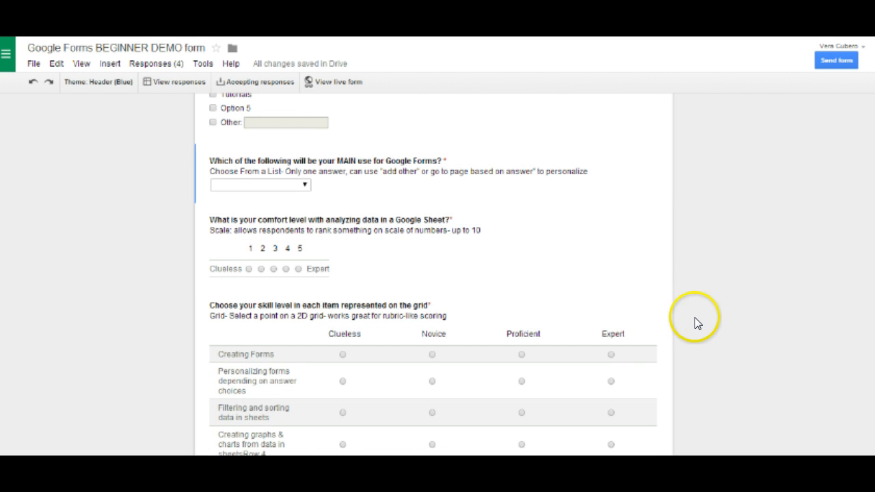
Step: Move the Google Forms Logo image from page 2 up to page 1, between the data-analysis comfort scale and the skill-level grid question
scroll(679, 312, down, 6)
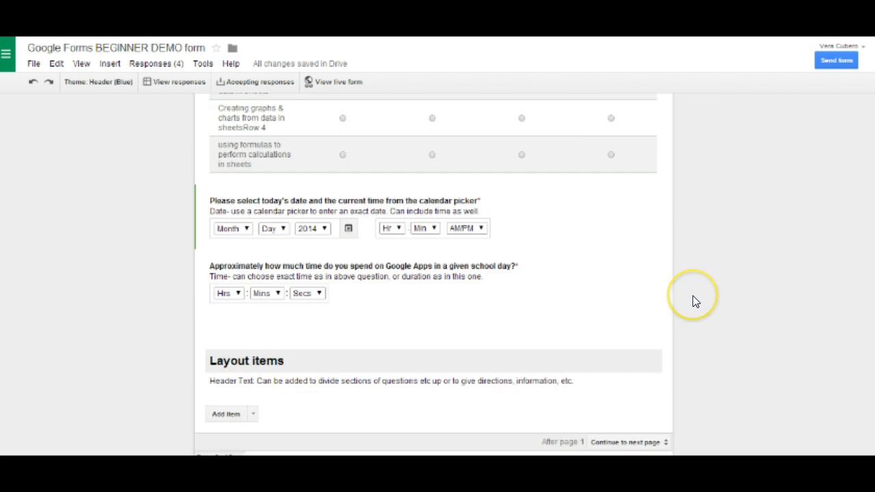
scroll(692, 302, down, 5)
mouse_move(568, 250)
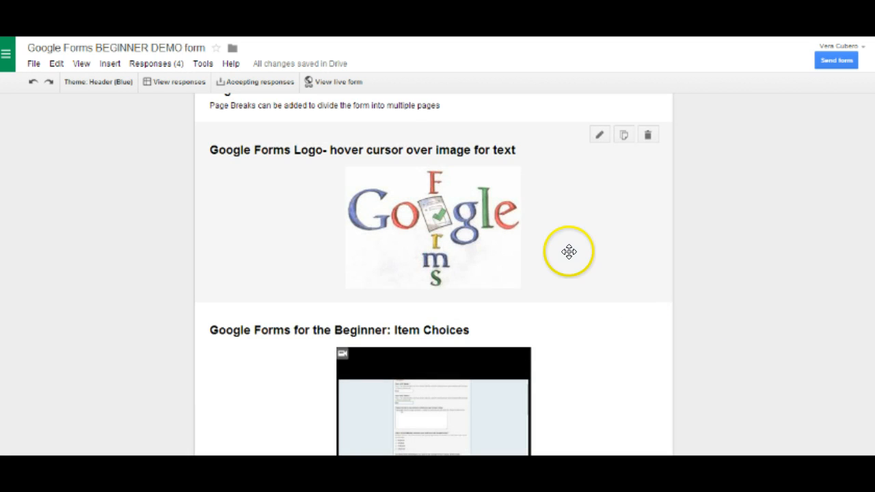
drag(541, 218, 551, 239)
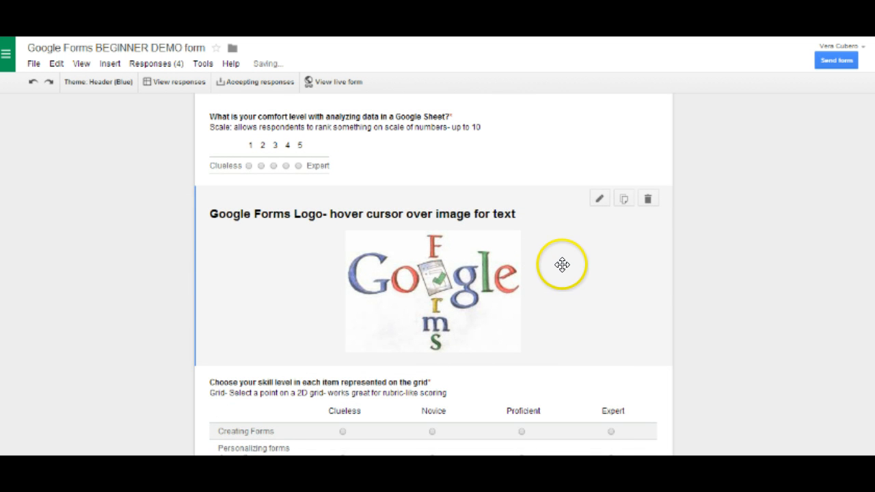
Step: Reposition the Google Forms Logo image below the date question, and from there to directly beneath the Layout items header on page 1
scroll(564, 254, down, 2)
drag(556, 157, 576, 321)
scroll(576, 321, down, 1)
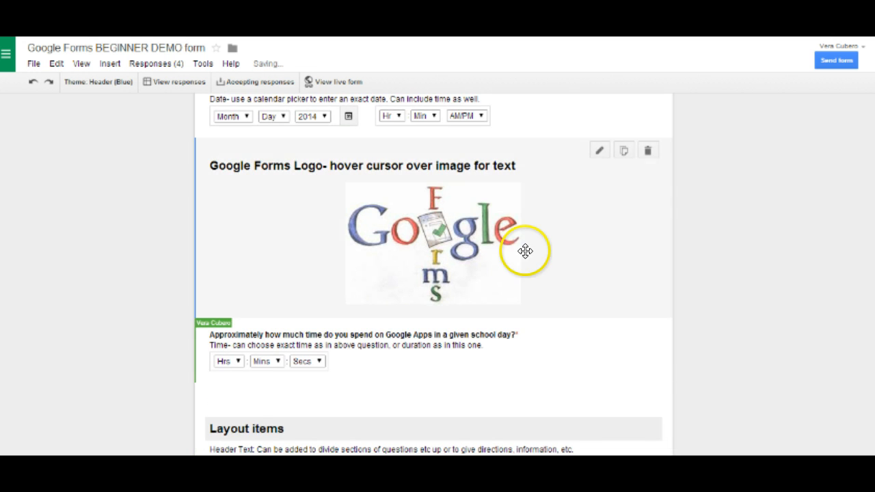
scroll(547, 221, down, 1)
drag(472, 147, 475, 405)
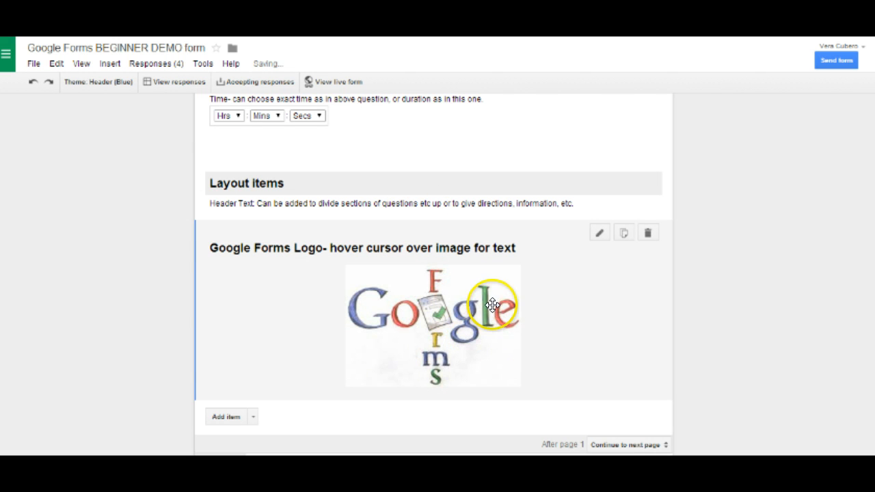
click(563, 317)
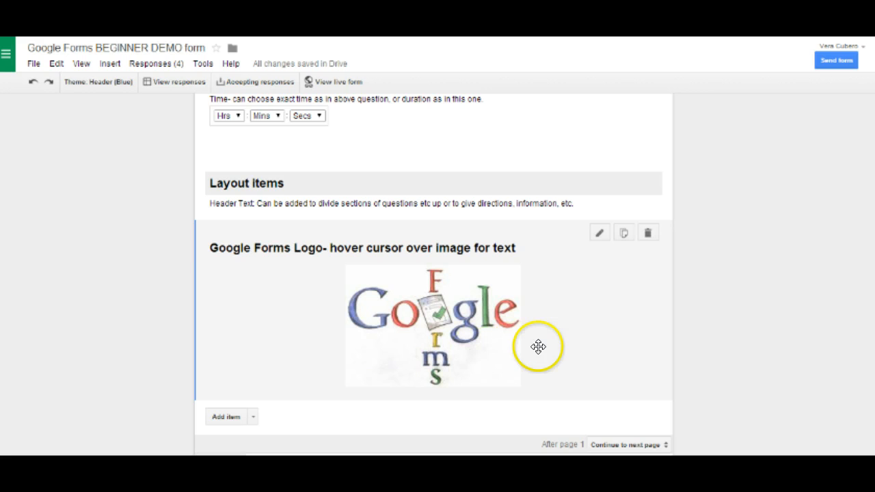
mouse_move(632, 254)
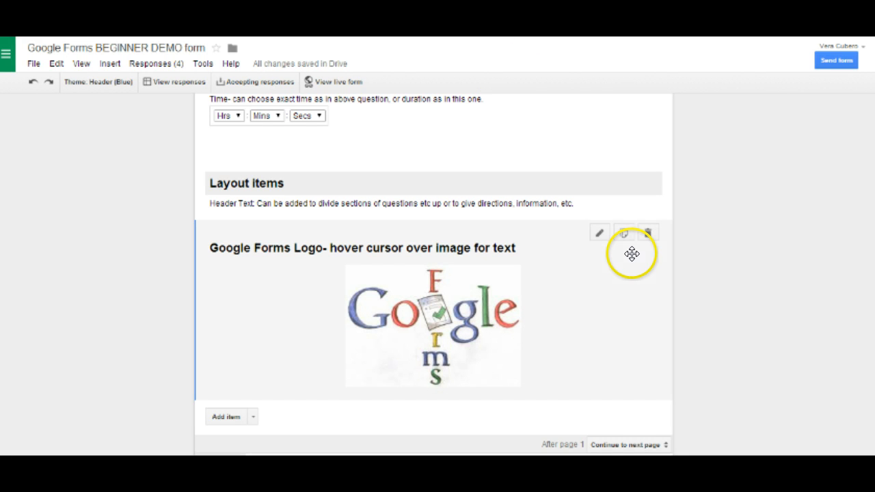